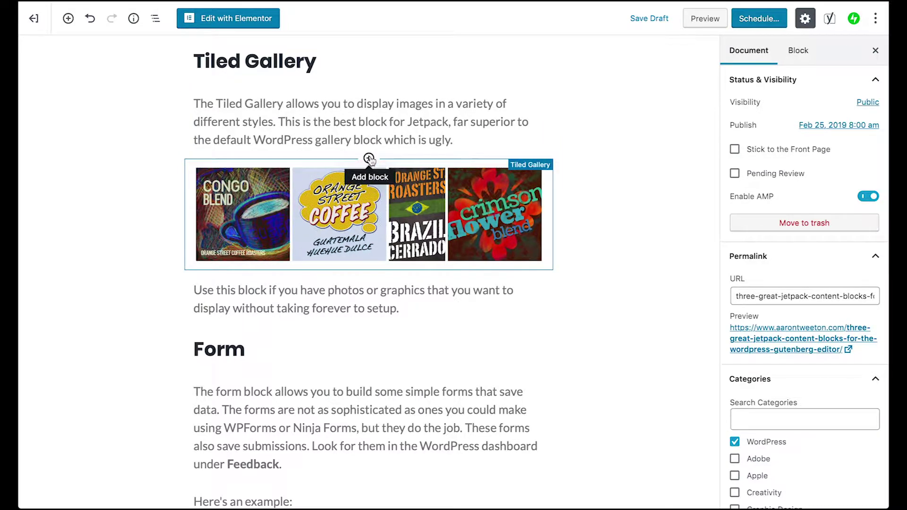
Browse the block library's Jetpack category, then close it without adding a block.
click(369, 159)
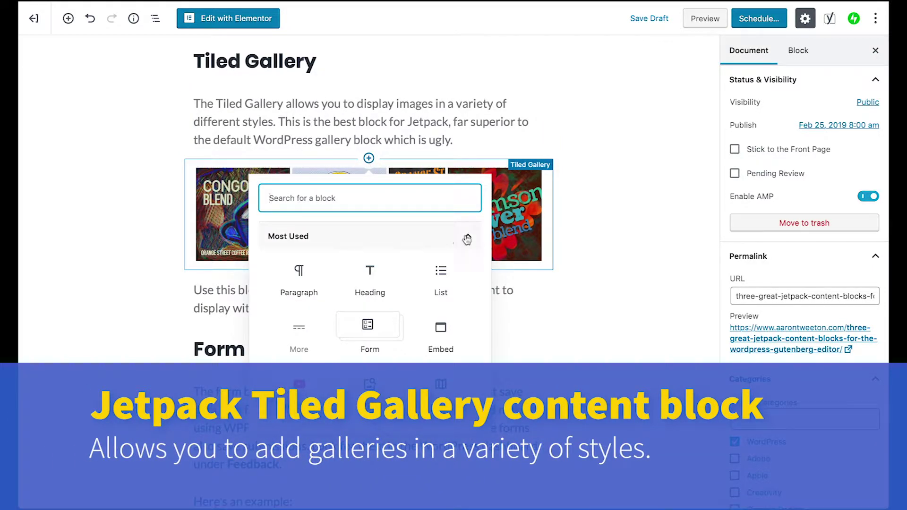
click(467, 236)
scroll(420, 265, down, 1)
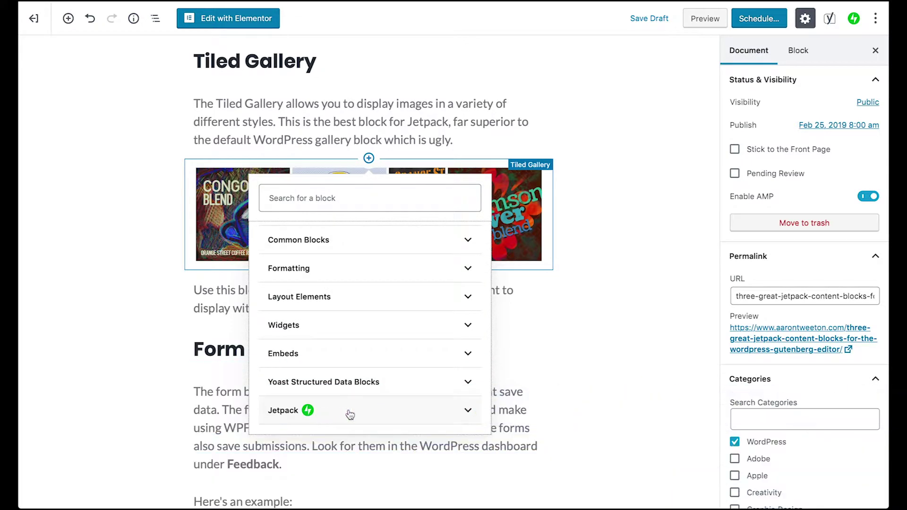
click(416, 410)
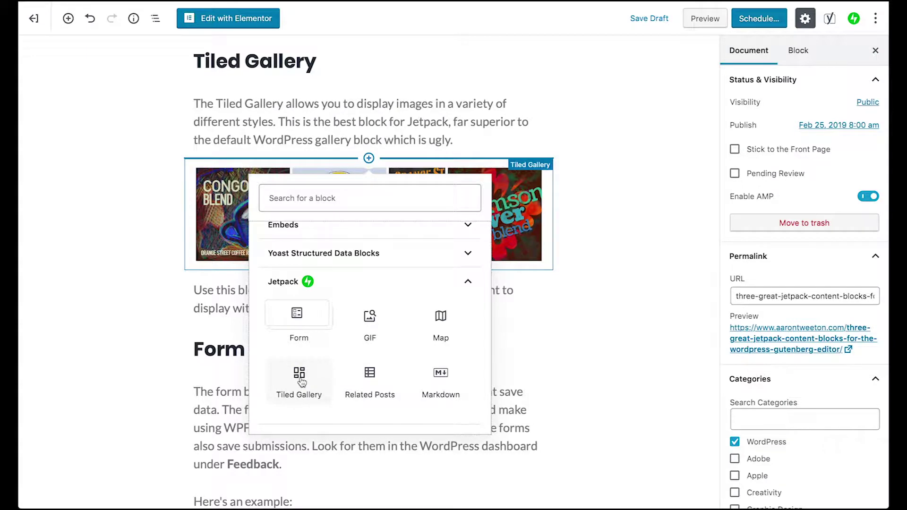
click(572, 172)
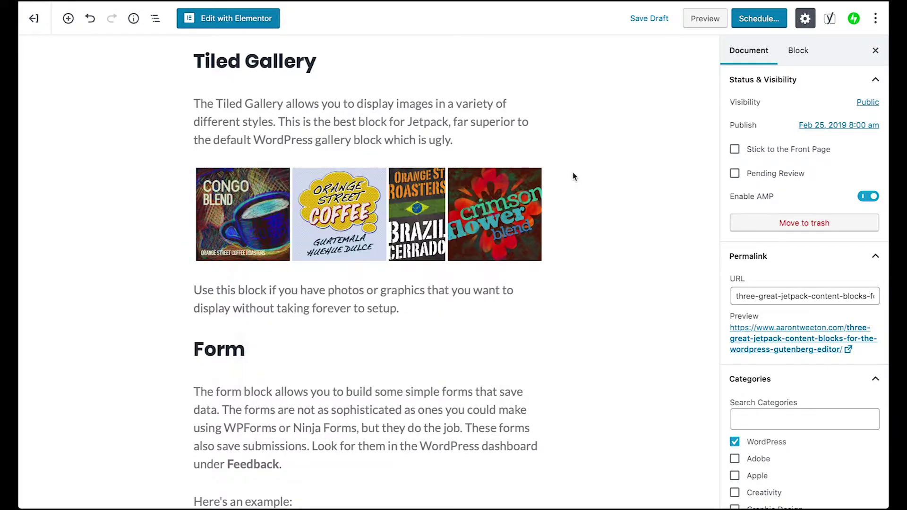
Select the Tiled Gallery, expand its Styles, and open Edit Gallery with the four coffee images.
click(332, 218)
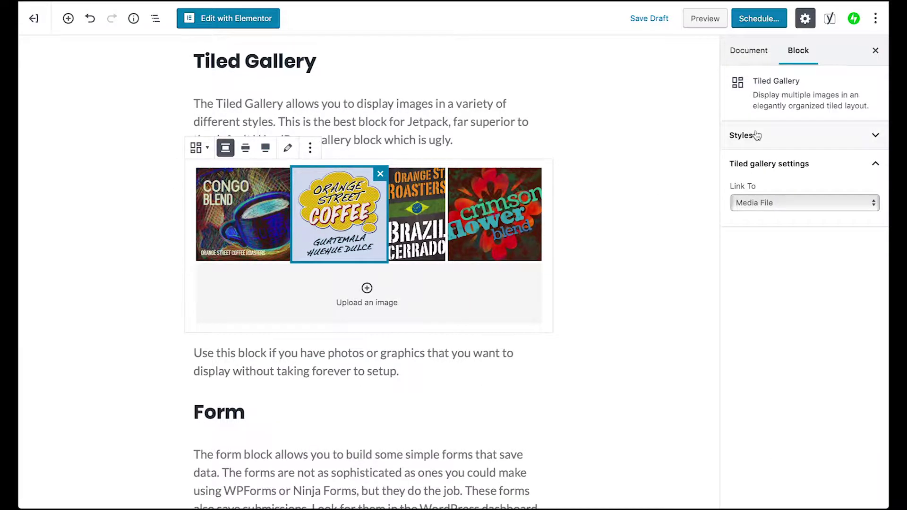
click(878, 136)
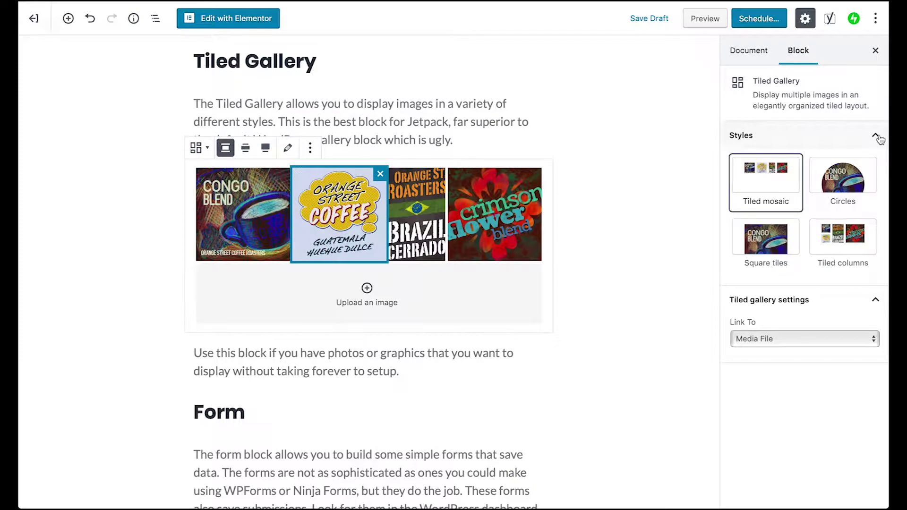
click(285, 149)
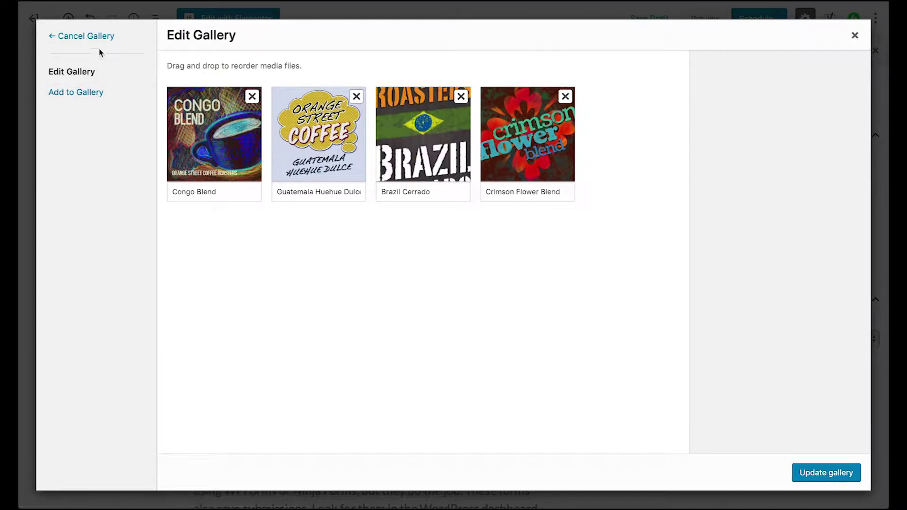
Add the orange, blue map, green and Brazil-Cerrado-3 labels from the Media Library, then update the gallery.
click(70, 93)
scroll(466, 271, down, 8)
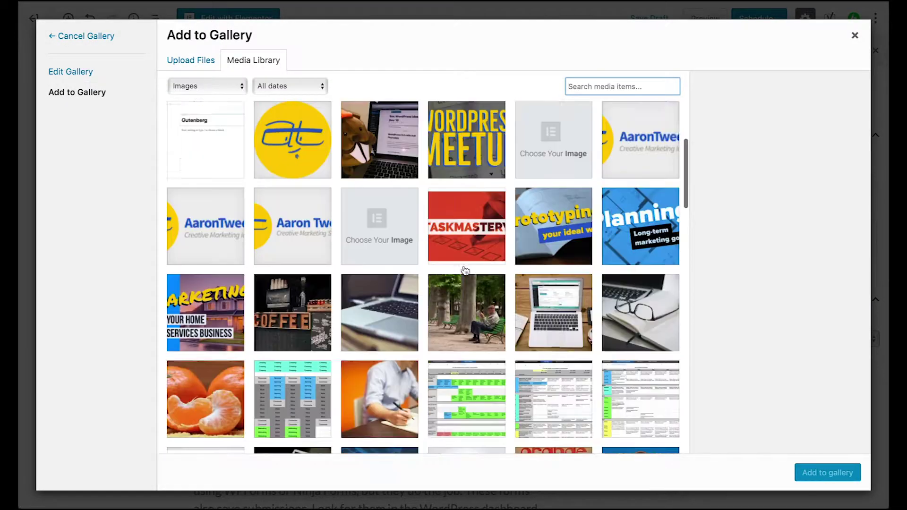
scroll(466, 271, down, 4)
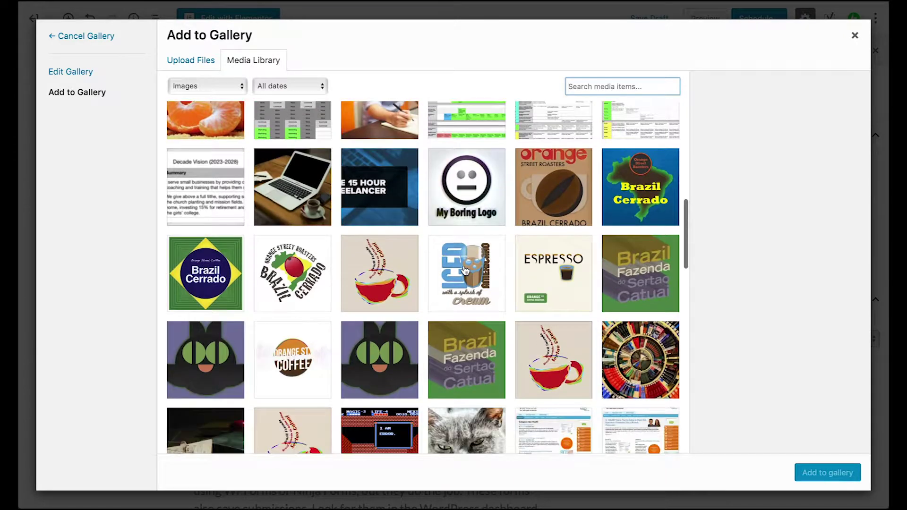
click(558, 185)
click(631, 186)
click(202, 279)
click(281, 281)
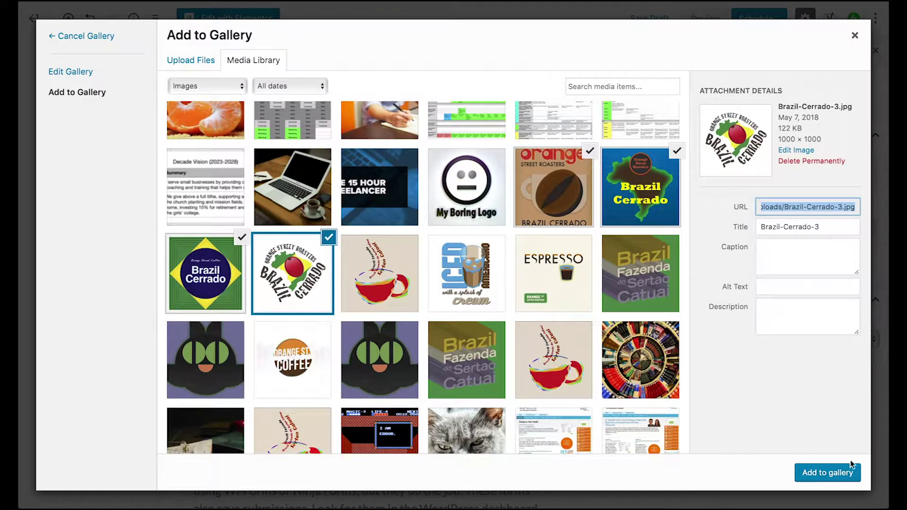
click(810, 473)
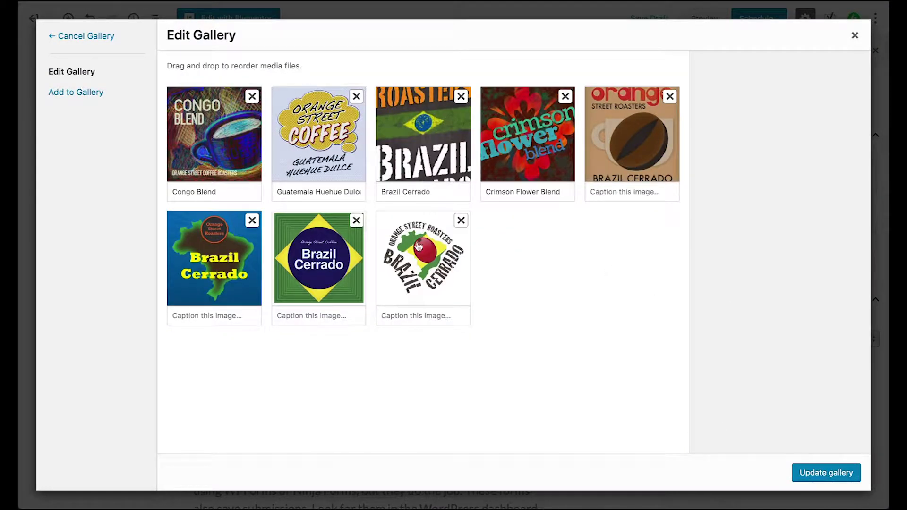
click(837, 475)
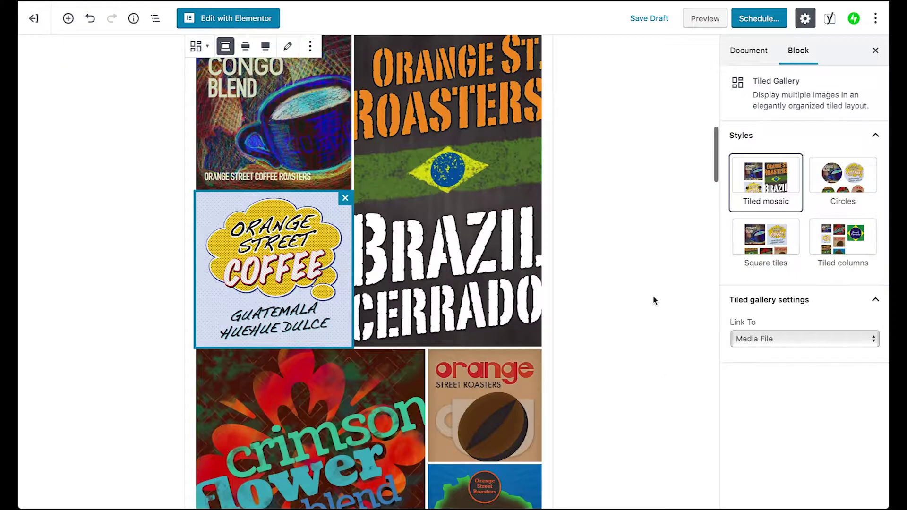
scroll(533, 225, up, 2)
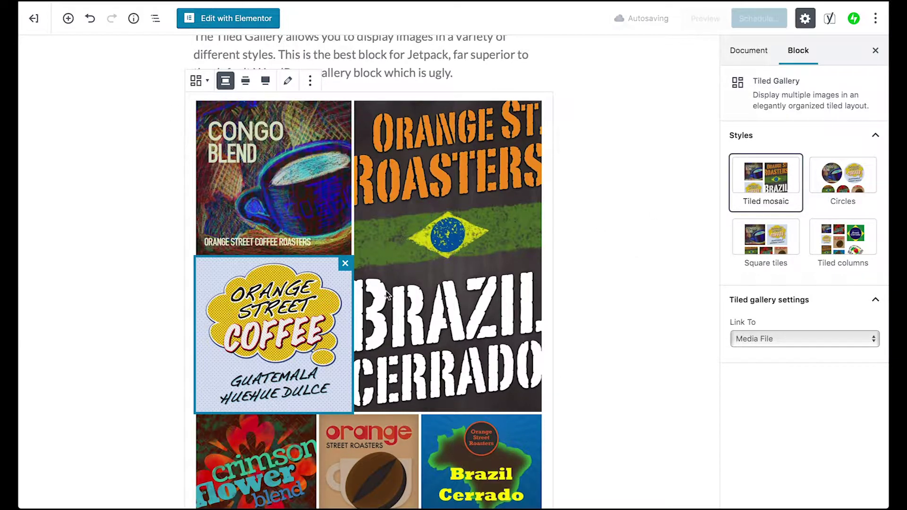
click(339, 183)
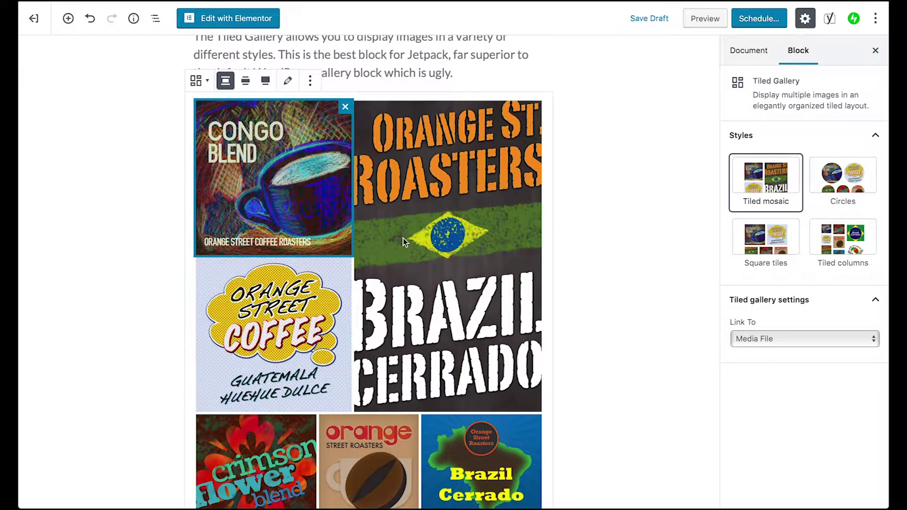
scroll(403, 238, down, 3)
scroll(401, 244, down, 4)
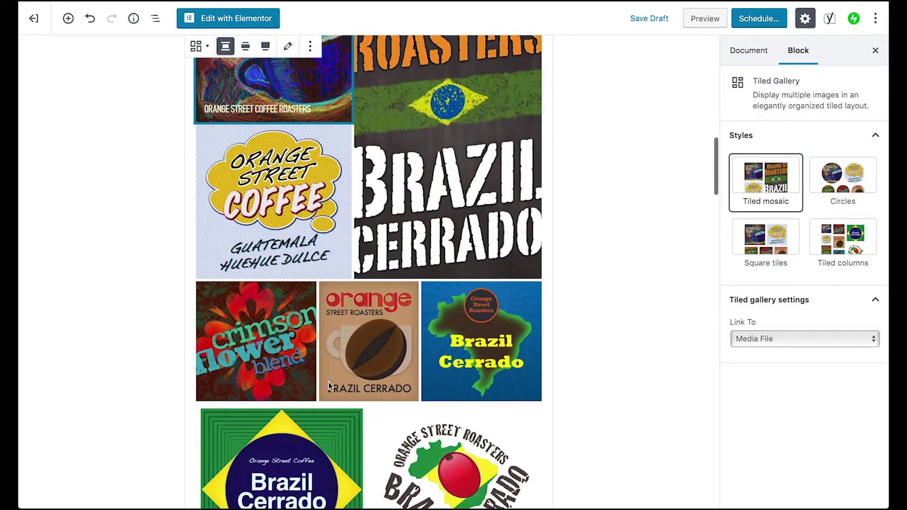
scroll(482, 347, up, 6)
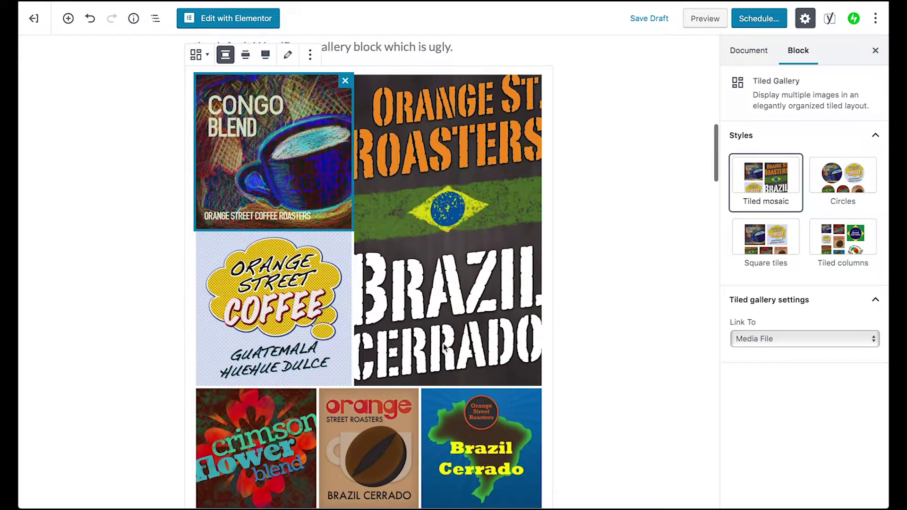
Preview the Circles, Square tiles, Tiled columns and Tiled mosaic styles on the gallery.
click(833, 185)
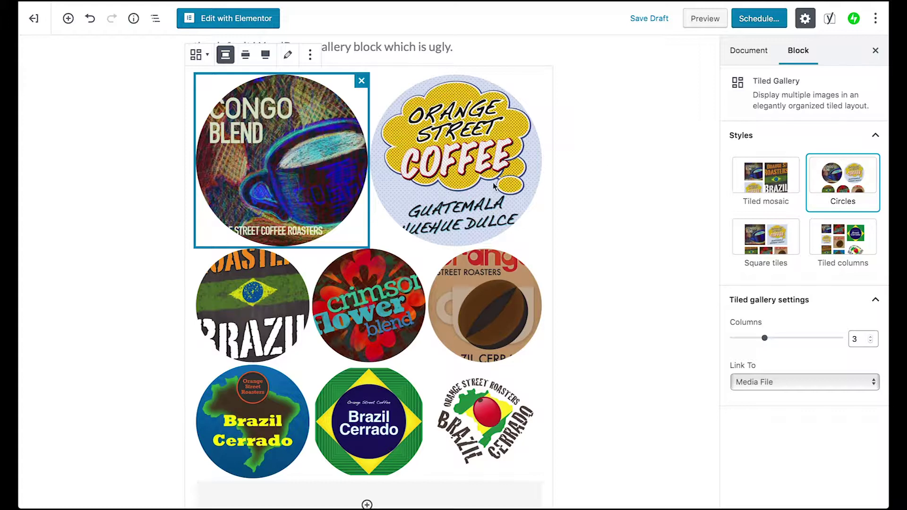
click(767, 240)
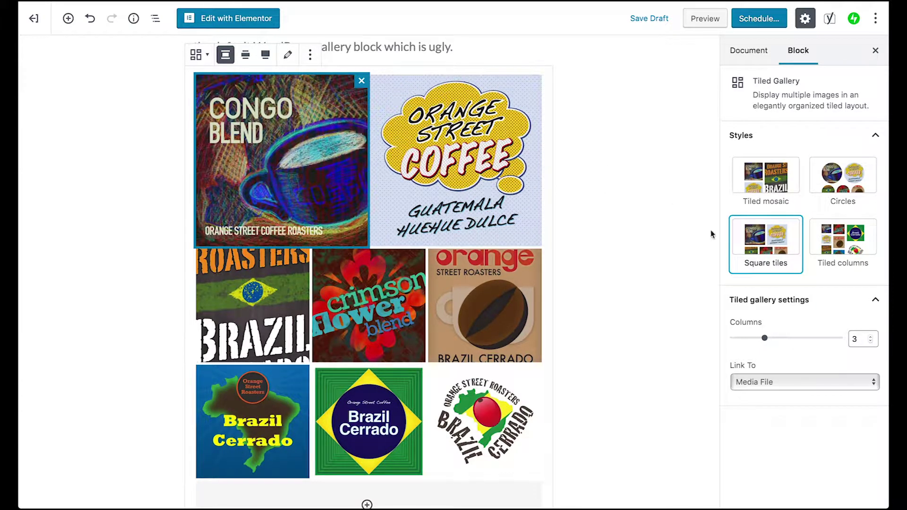
click(865, 238)
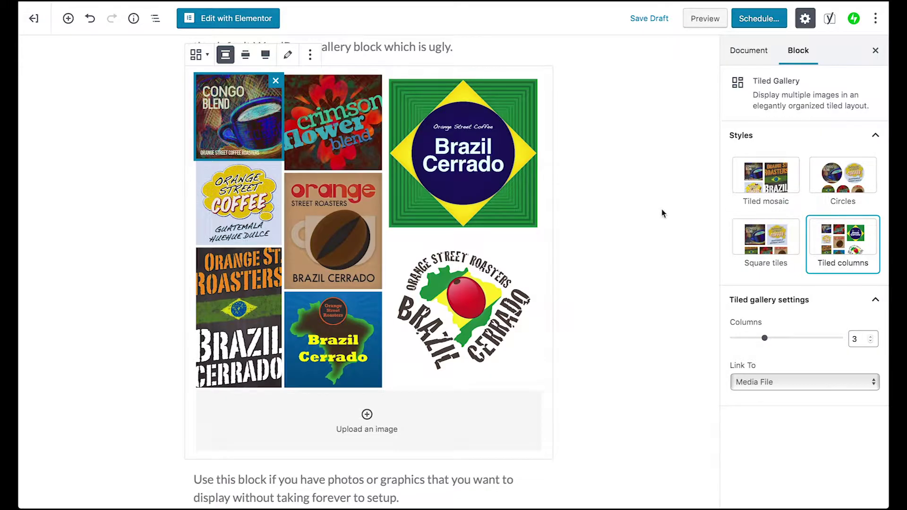
scroll(458, 176, up, 1)
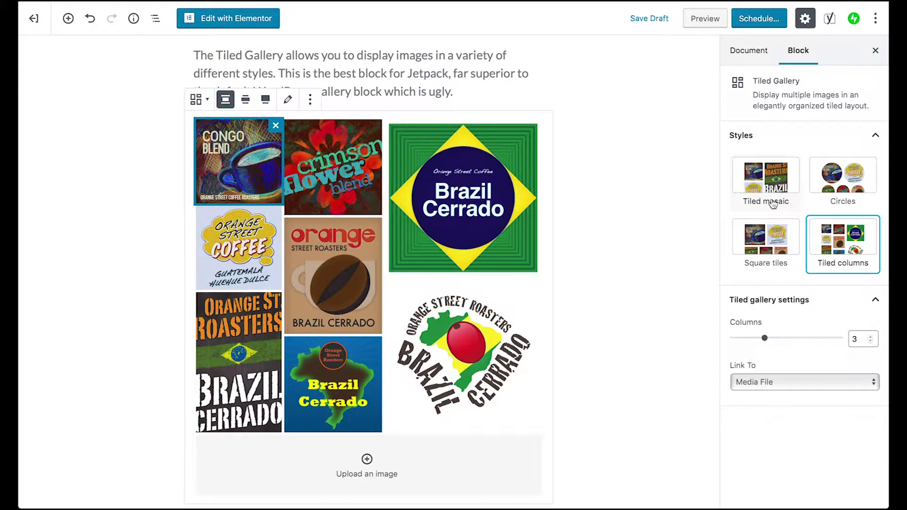
click(772, 181)
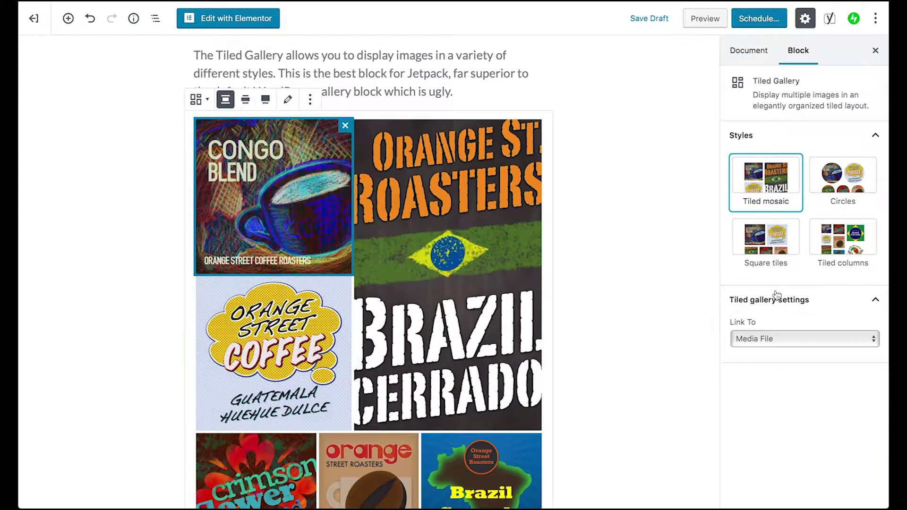
Reapply Circles, adjust the Columns slider, and finish on Square tiles with 4 columns.
click(833, 179)
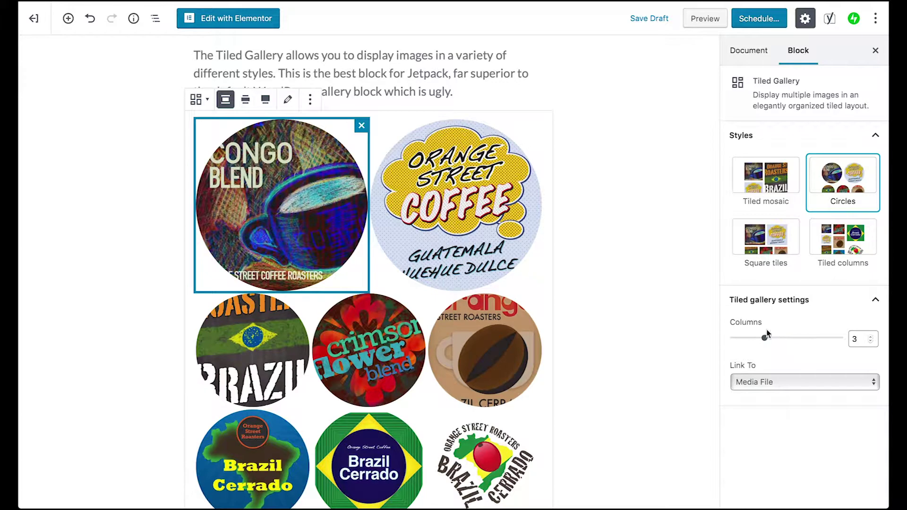
drag(767, 341, 786, 339)
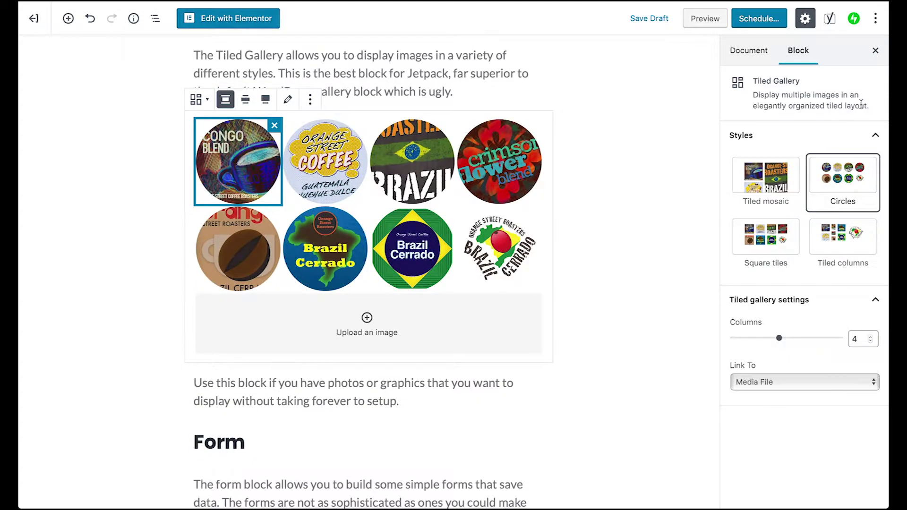
click(796, 238)
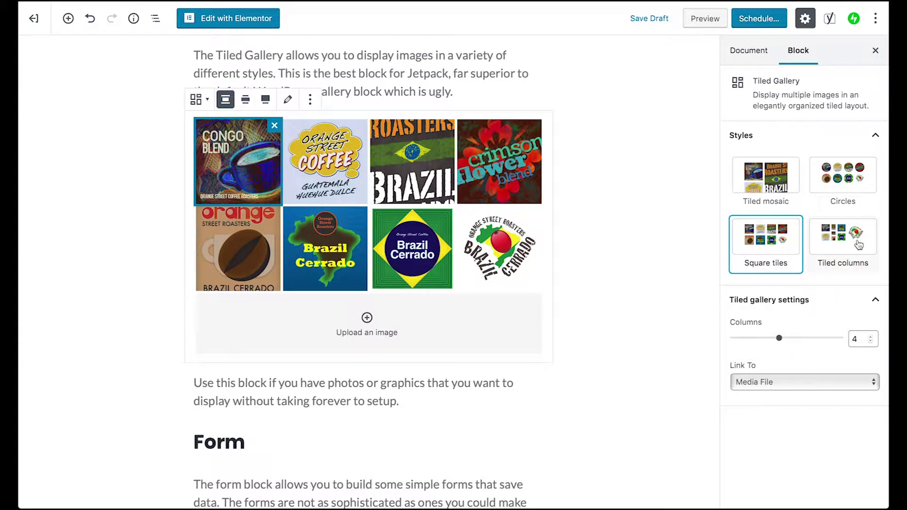
Try Tiled columns at 3 columns, then switch the eight-image gallery to Tiled mosaic.
click(833, 251)
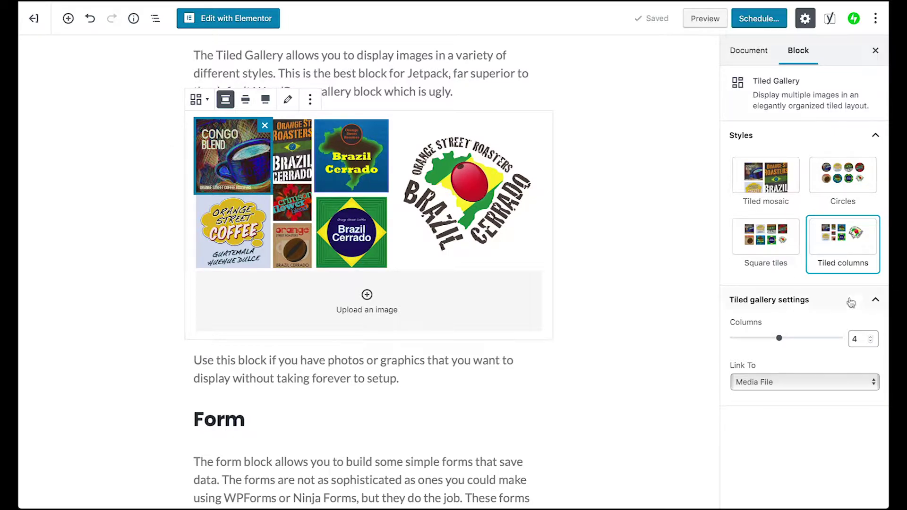
drag(779, 339, 765, 338)
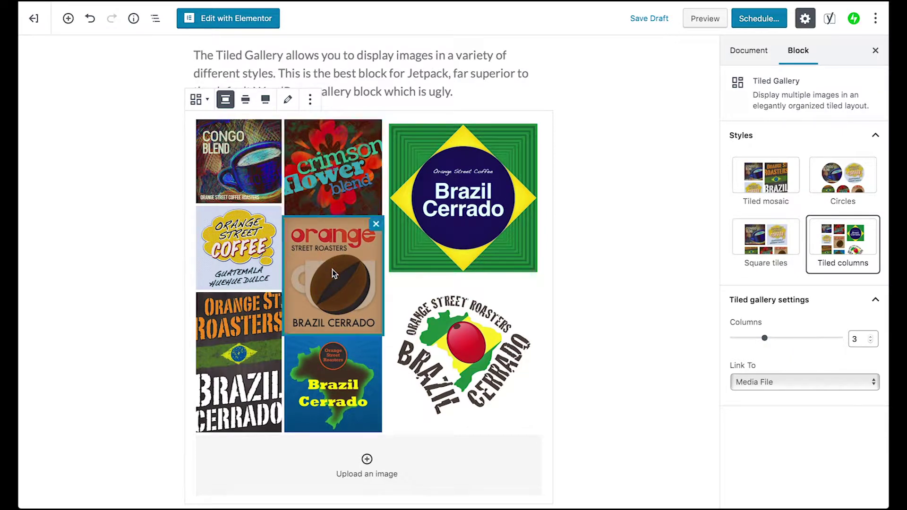
click(458, 201)
click(440, 279)
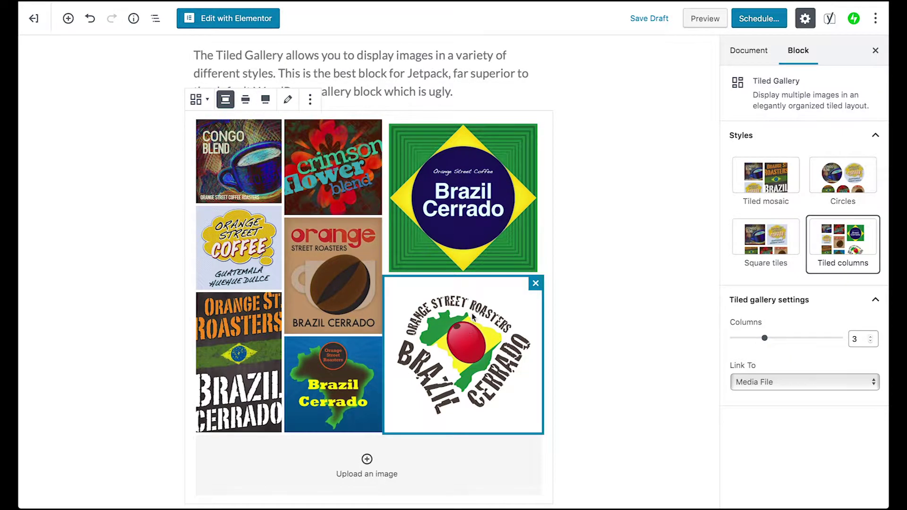
click(765, 184)
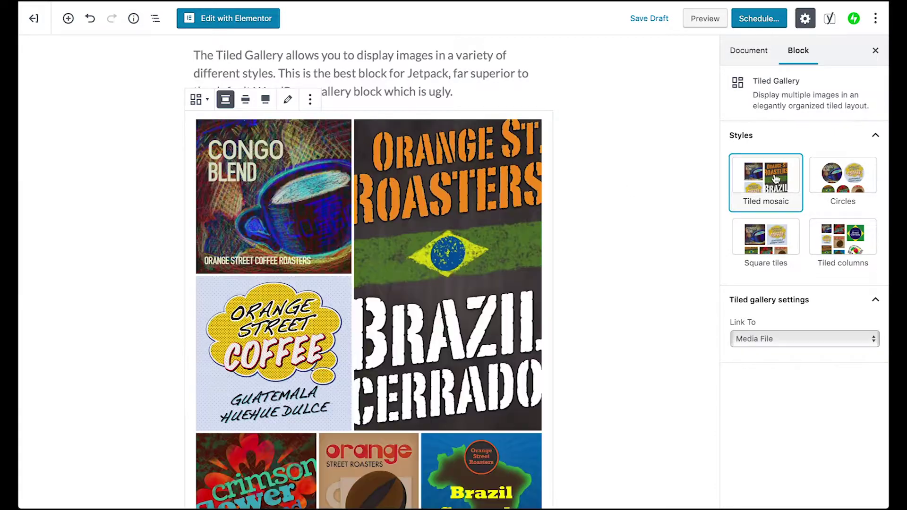
click(324, 226)
click(410, 291)
click(299, 339)
scroll(299, 339, down, 3)
click(269, 403)
click(390, 404)
click(479, 410)
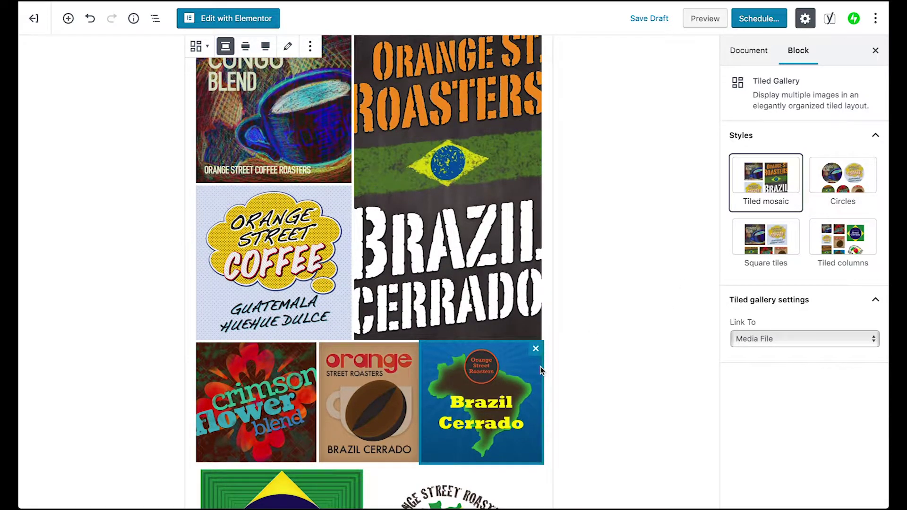
scroll(464, 334, down, 2)
scroll(465, 334, up, 2)
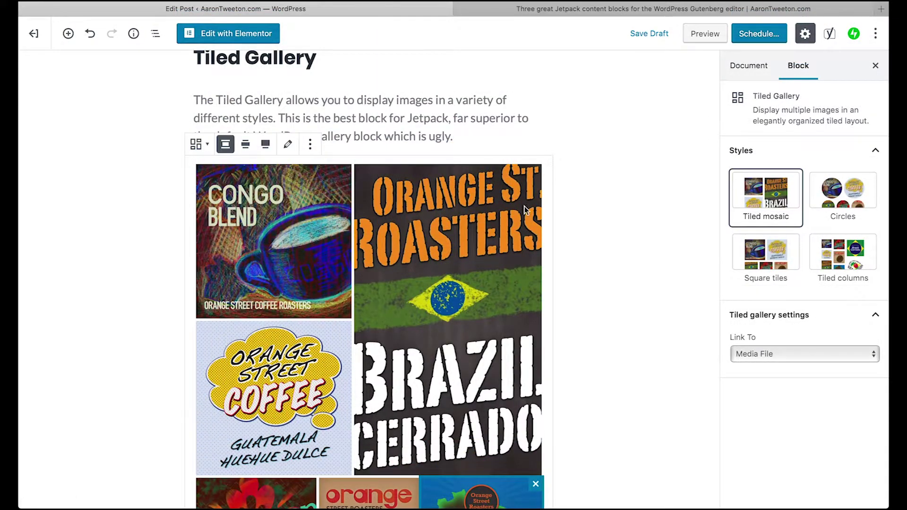
scroll(481, 189, down, 2)
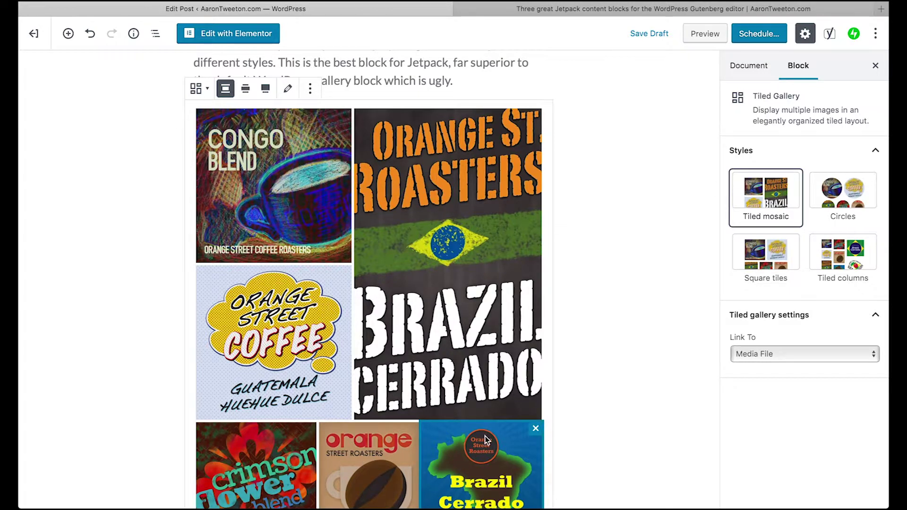
scroll(487, 439, down, 1)
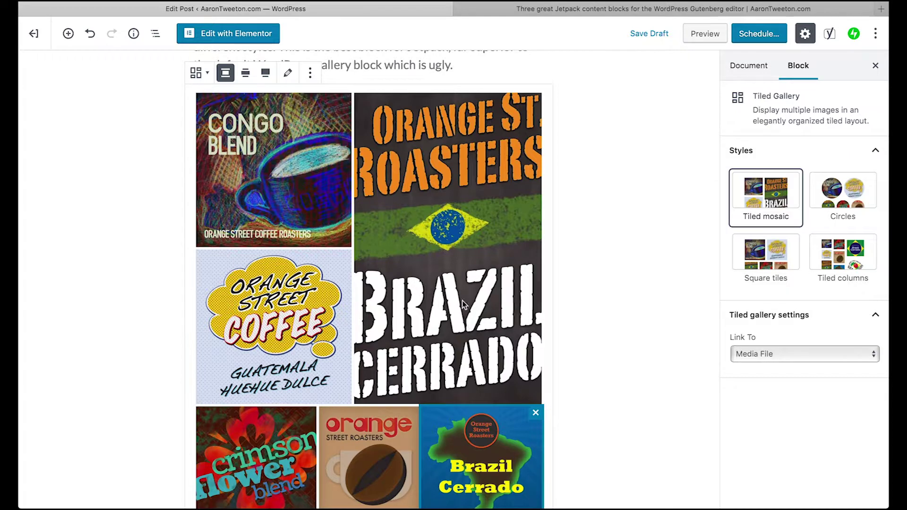
click(514, 11)
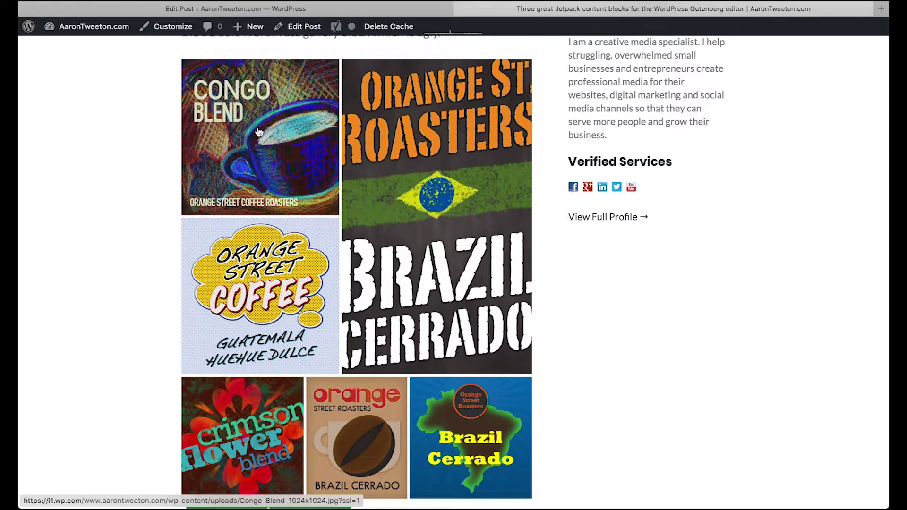
Keep Link To set to Media File, then view the gallery on the published post.
click(304, 9)
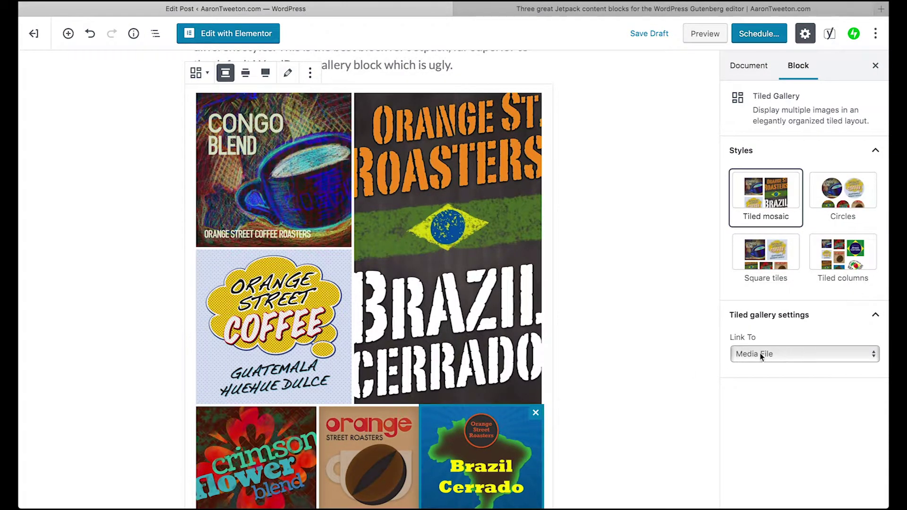
click(791, 356)
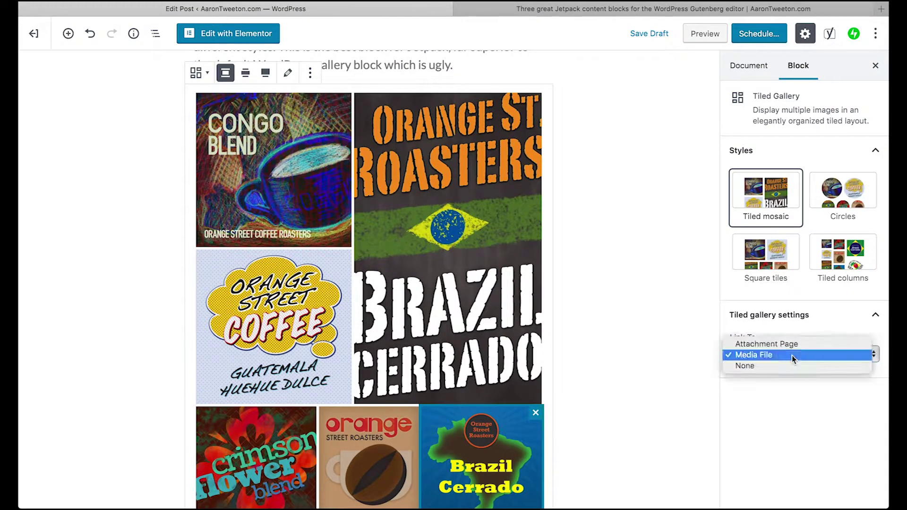
click(757, 356)
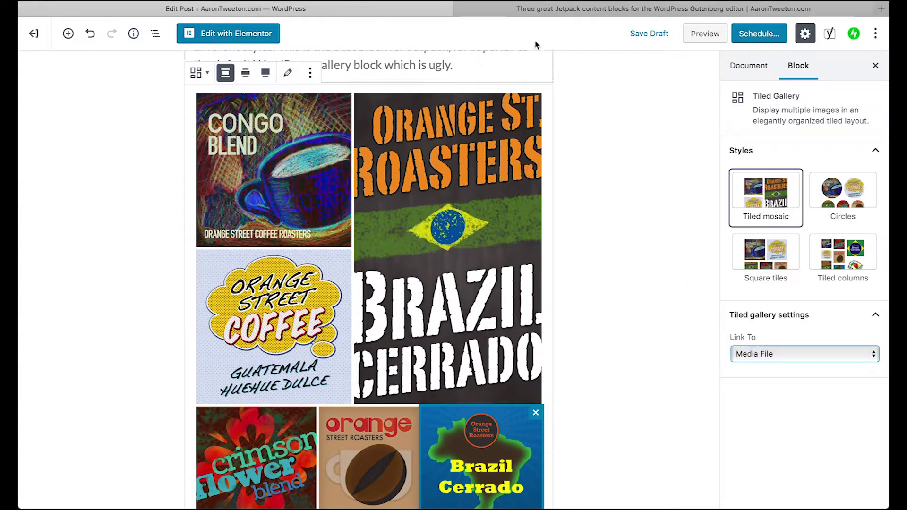
click(533, 9)
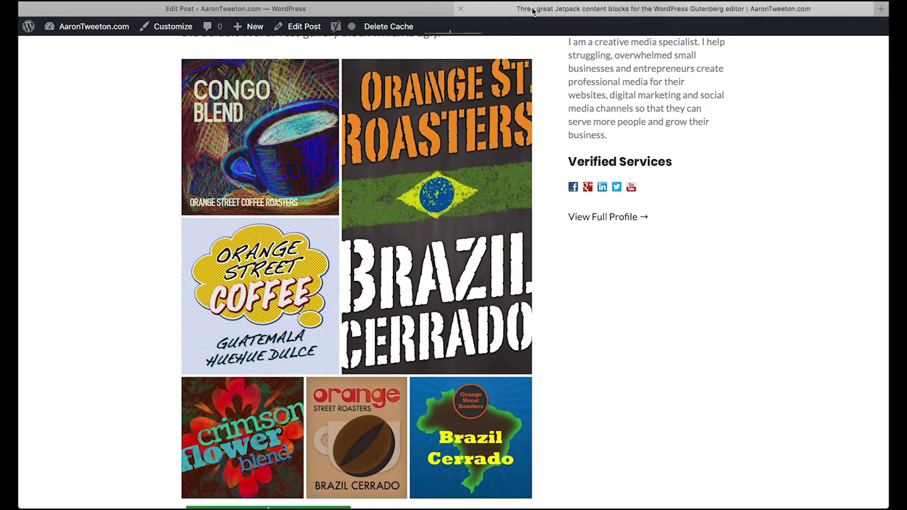
click(265, 144)
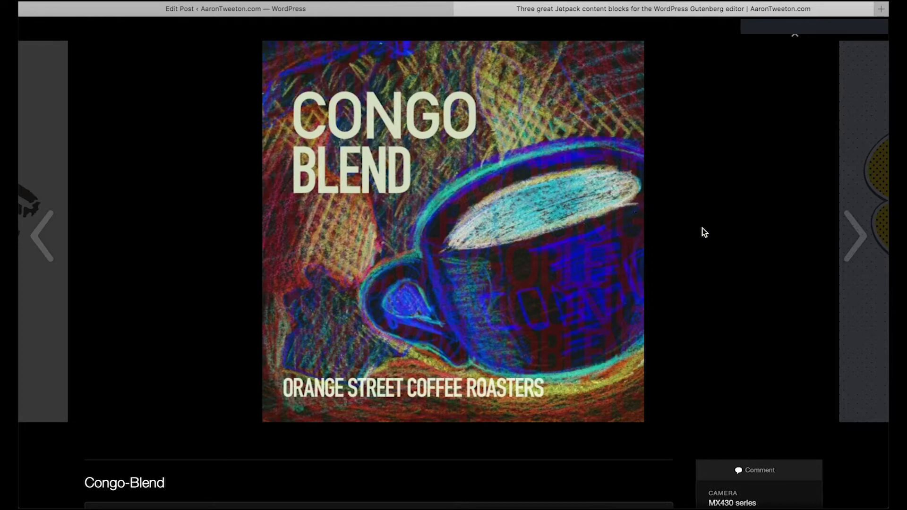
scroll(722, 254, down, 3)
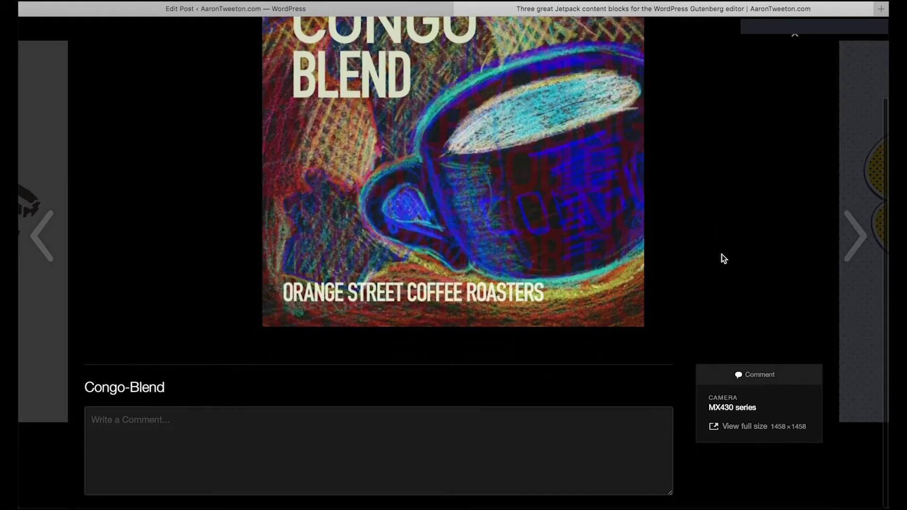
scroll(721, 254, up, 4)
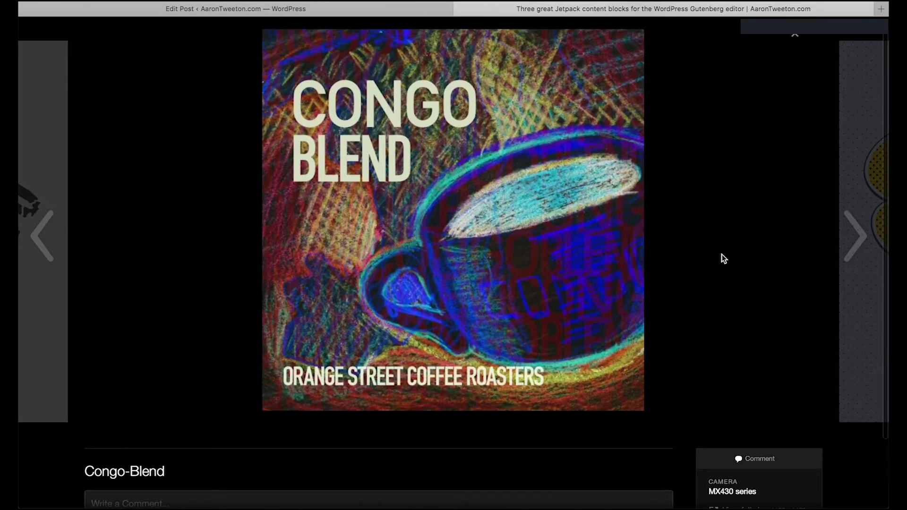
scroll(722, 254, down, 2)
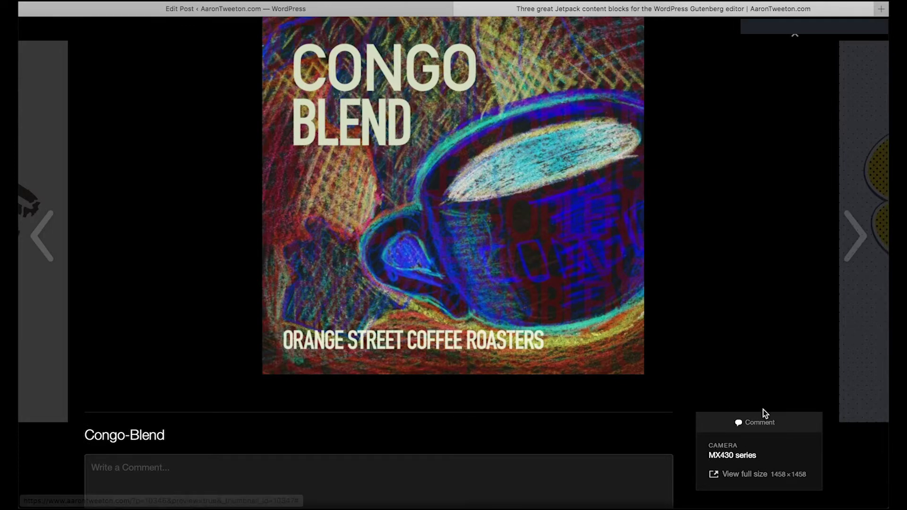
click(861, 232)
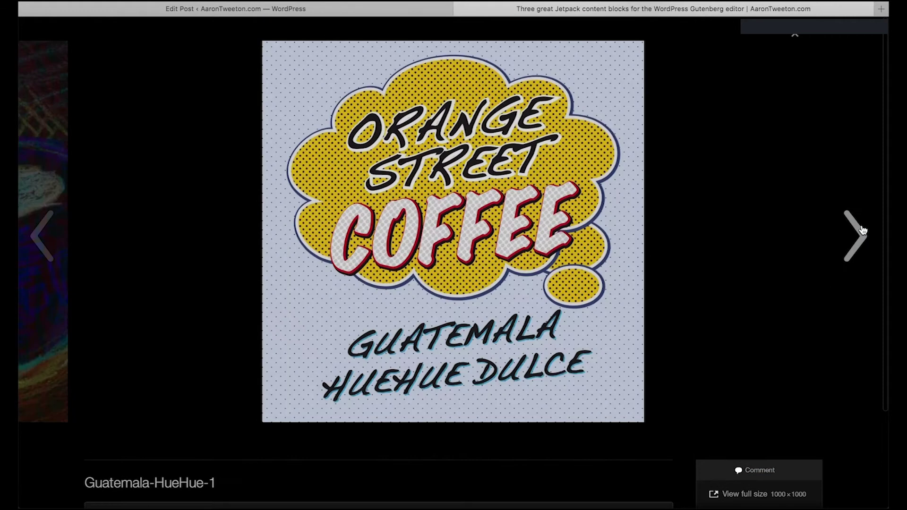
scroll(804, 258, down, 1)
scroll(802, 254, down, 1)
scroll(802, 255, up, 1)
scroll(802, 254, down, 1)
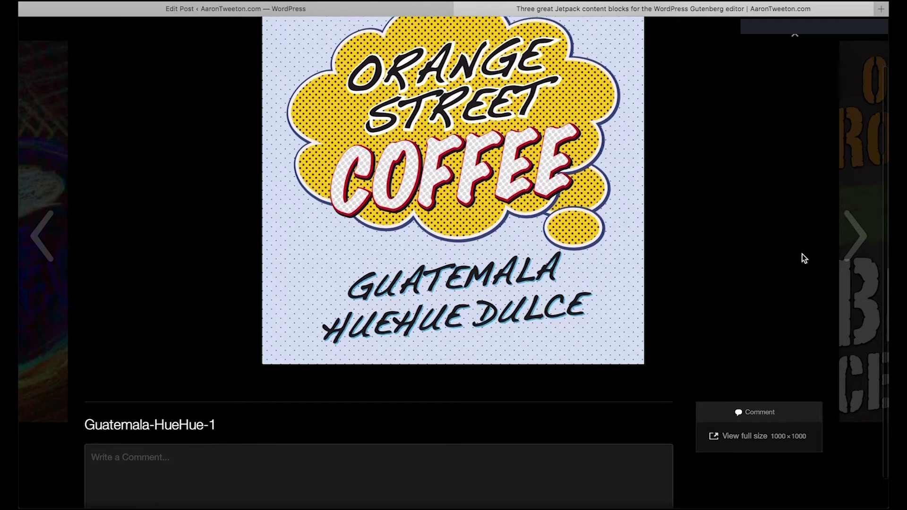
scroll(802, 254, down, 1)
click(855, 232)
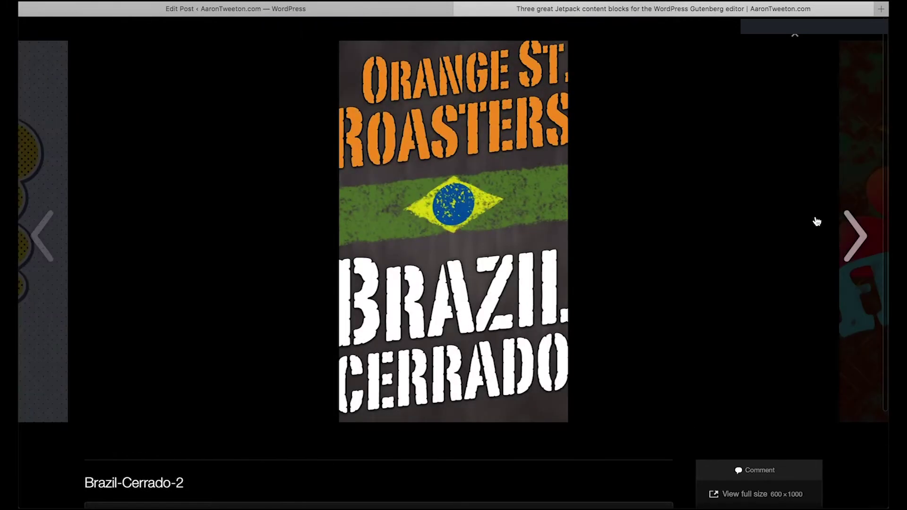
click(794, 34)
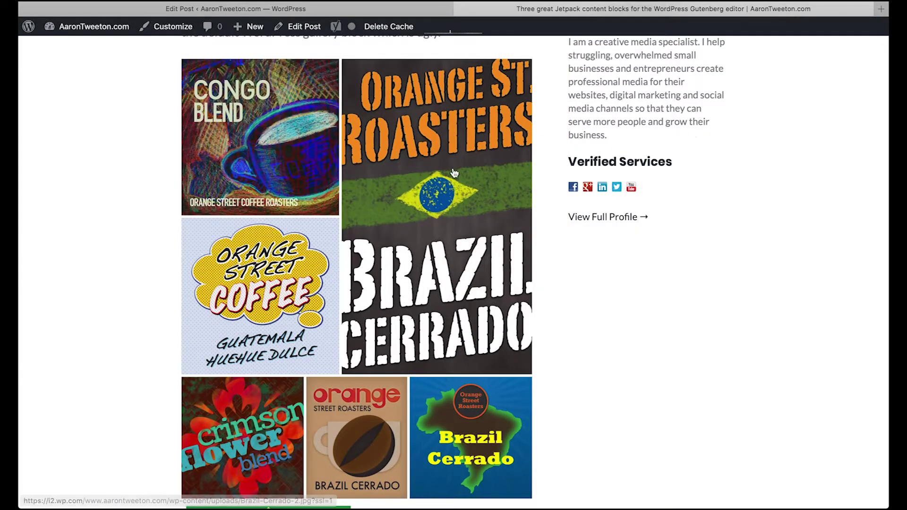
scroll(451, 174, up, 1)
scroll(419, 129, up, 1)
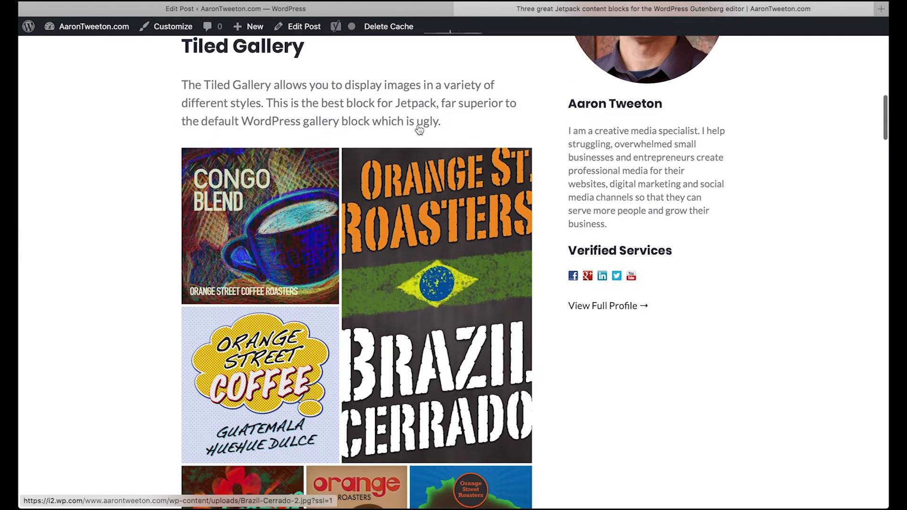